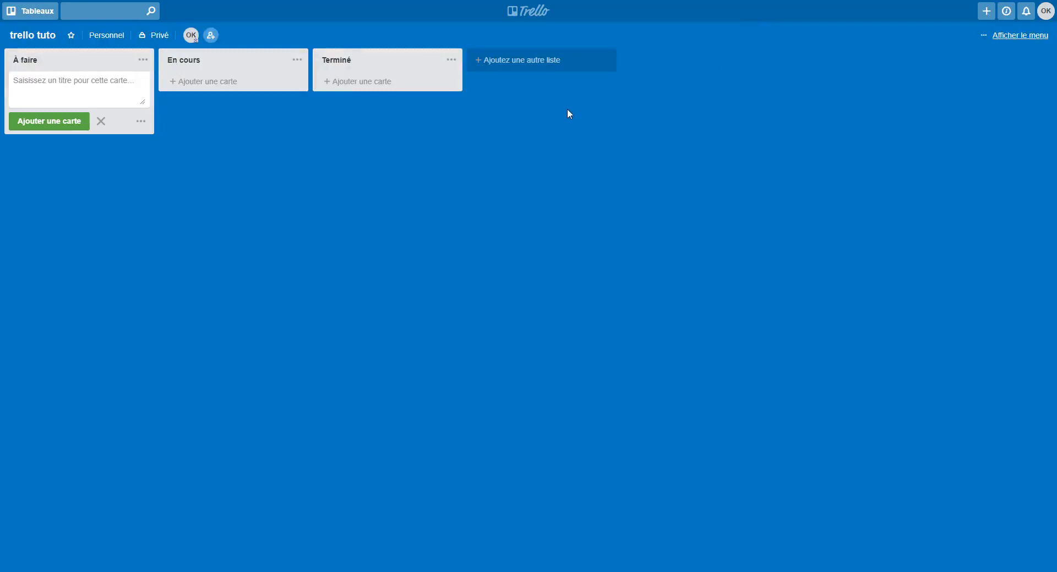
View the "Tableau de bienvenue" board and return to the "trello tuto" board
{"action": "left_click", "coordinate": [42, 5]}
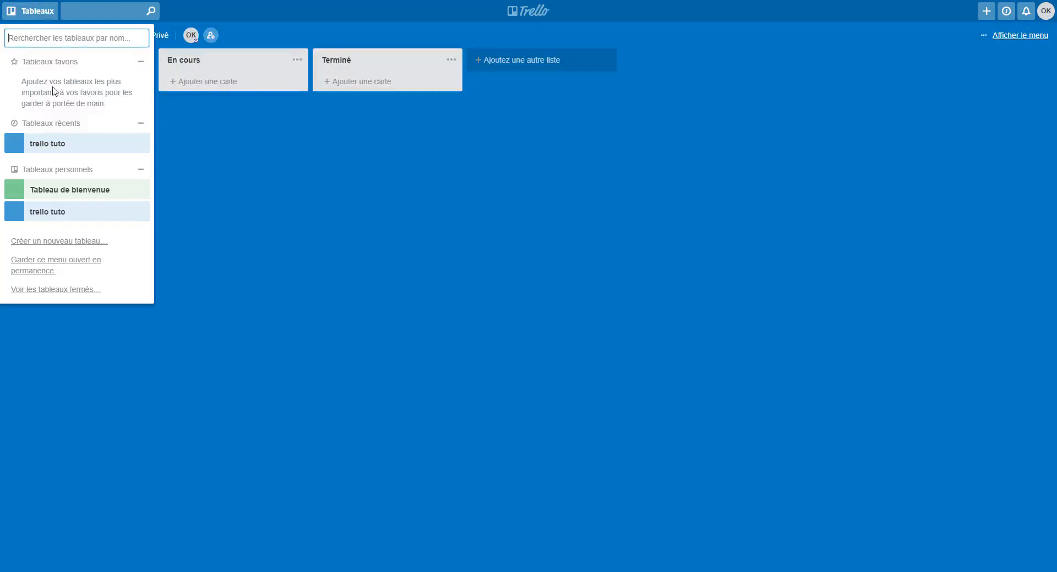
{"action": "left_click", "coordinate": [61, 193]}
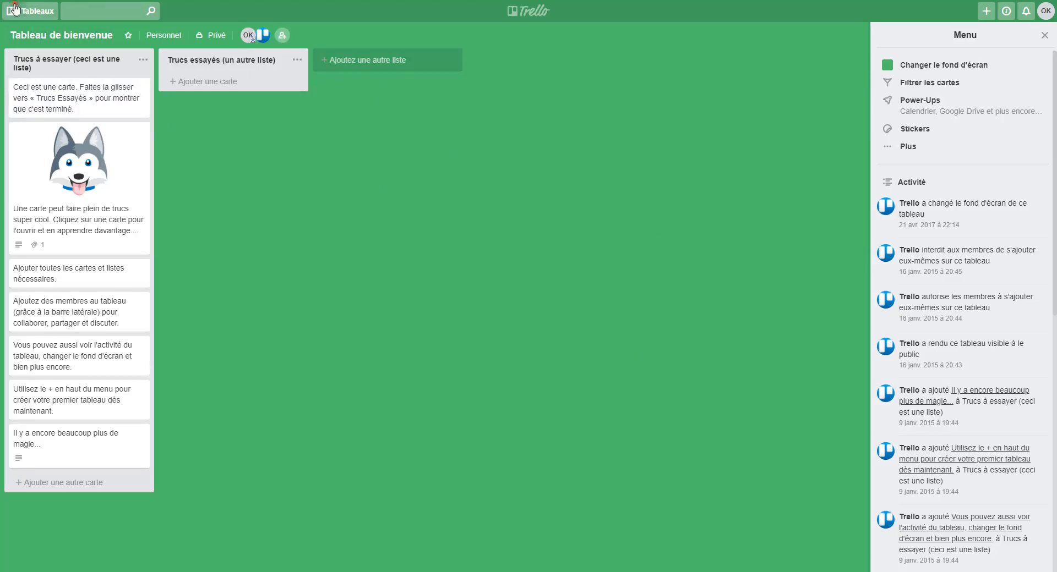
{"action": "left_click", "coordinate": [16, 9]}
{"action": "left_click", "coordinate": [34, 167]}
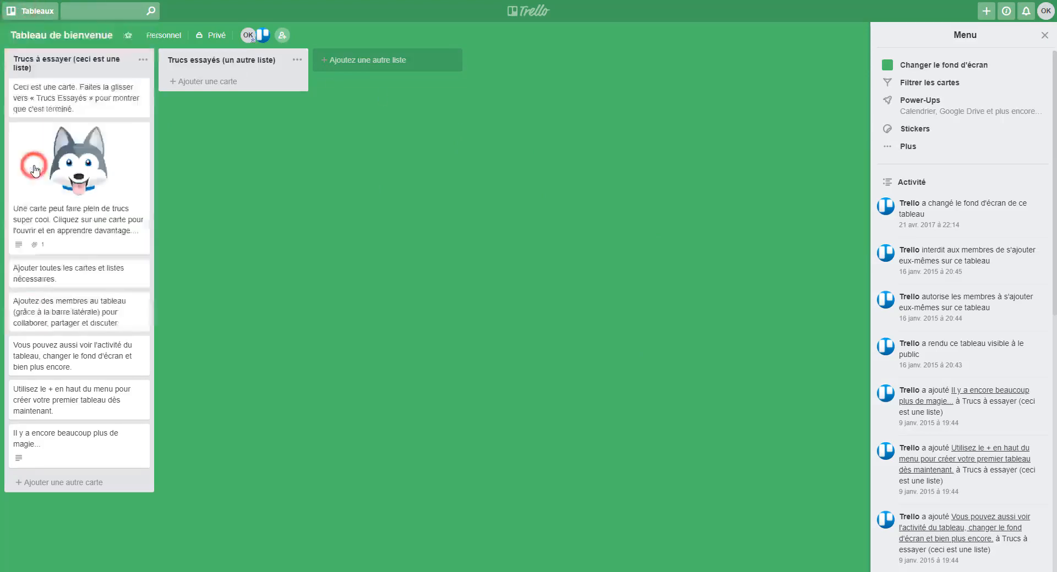
Create a private board titled "test 2" with the grey foggy forest photo as its background
{"action": "left_click", "coordinate": [17, 11]}
{"action": "left_click", "coordinate": [50, 264]}
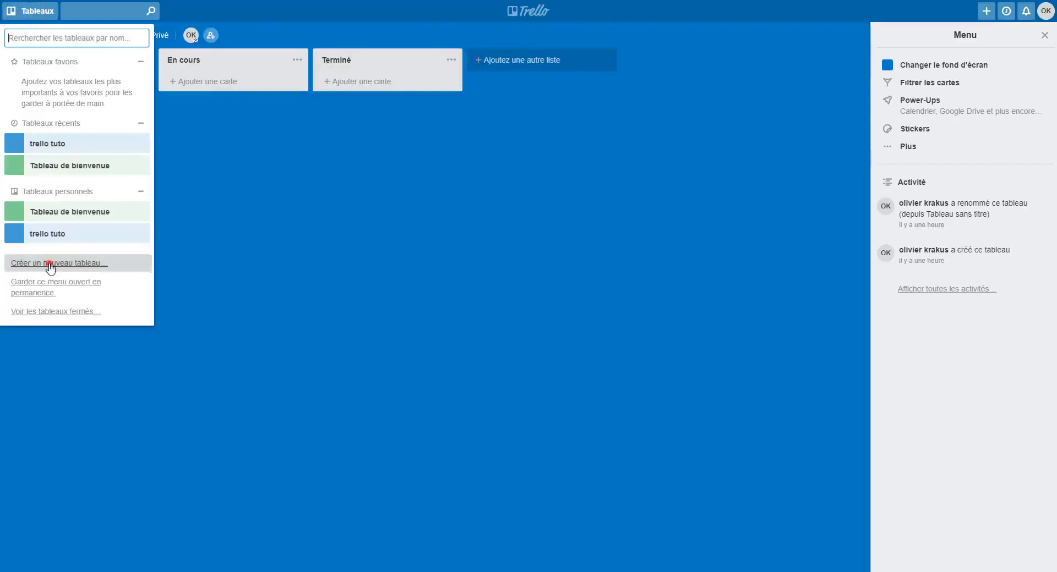
{"action": "left_click", "coordinate": [484, 45]}
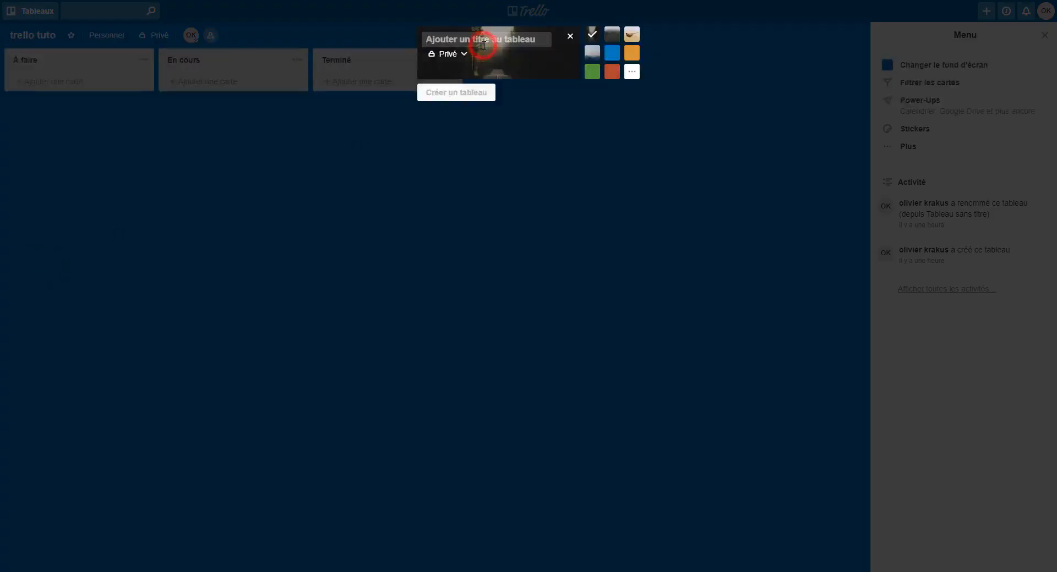
{"action": "type", "text": "test 2"}
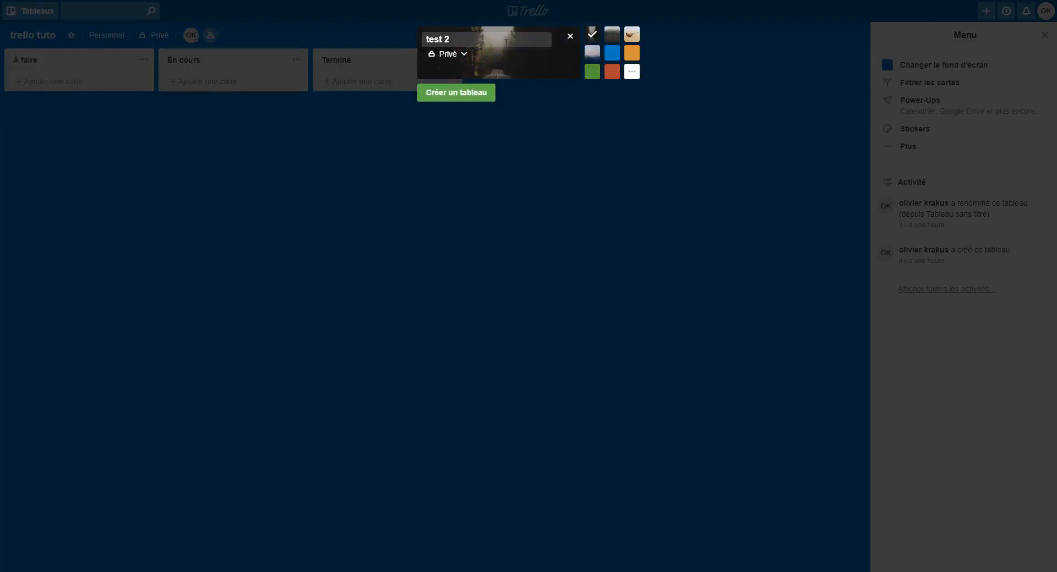
{"action": "left_click", "coordinate": [592, 72]}
{"action": "left_click", "coordinate": [611, 53]}
{"action": "left_click", "coordinate": [611, 33]}
{"action": "left_click", "coordinate": [462, 54]}
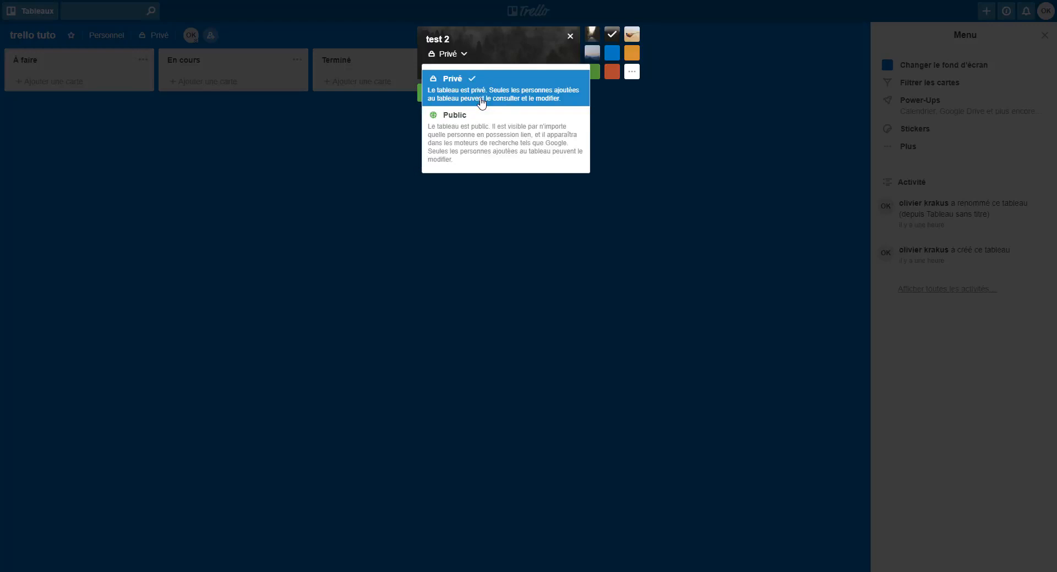
{"action": "left_click", "coordinate": [499, 40]}
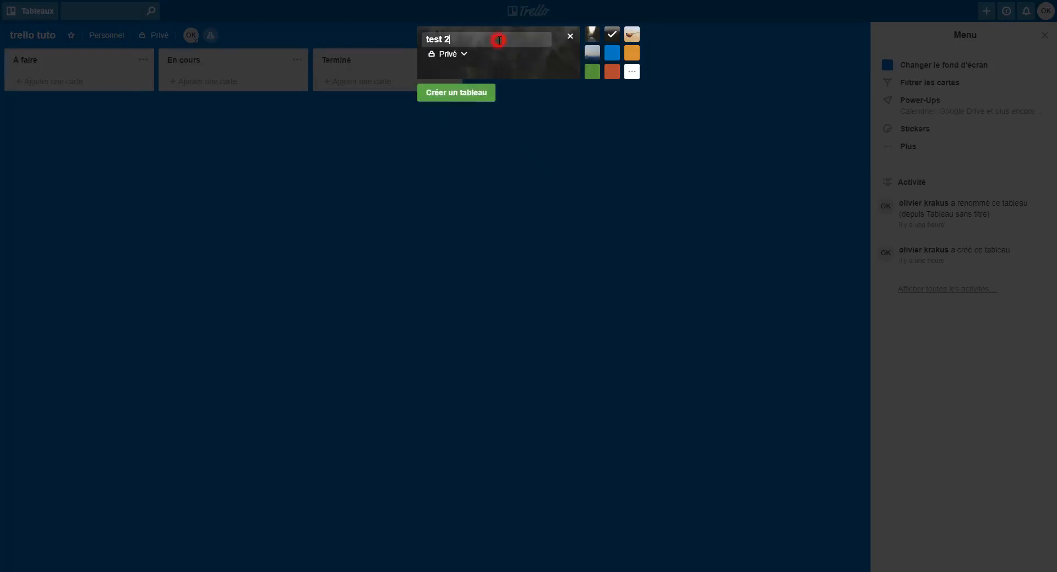
{"action": "left_click", "coordinate": [468, 95]}
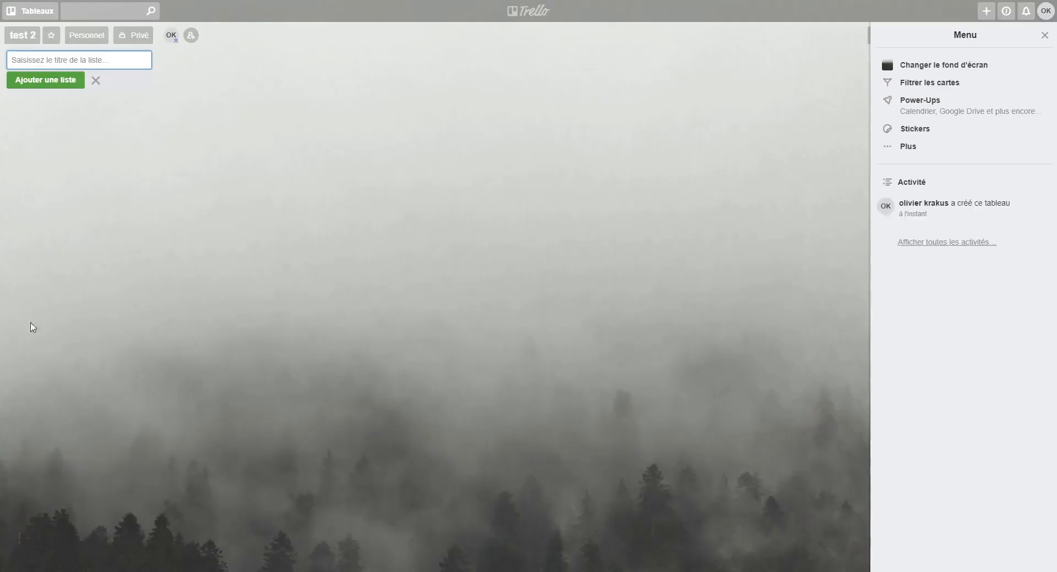
Mark the "test 2" board as a favourite and check the favourites section of the board list
{"action": "left_click", "coordinate": [16, 38]}
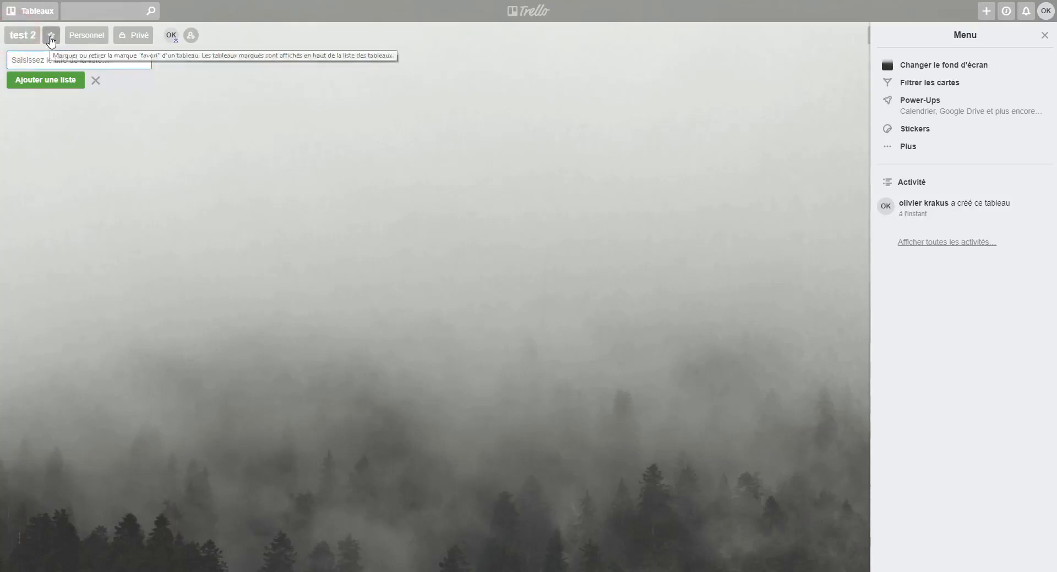
{"action": "left_click", "coordinate": [51, 35]}
{"action": "left_click", "coordinate": [44, 13]}
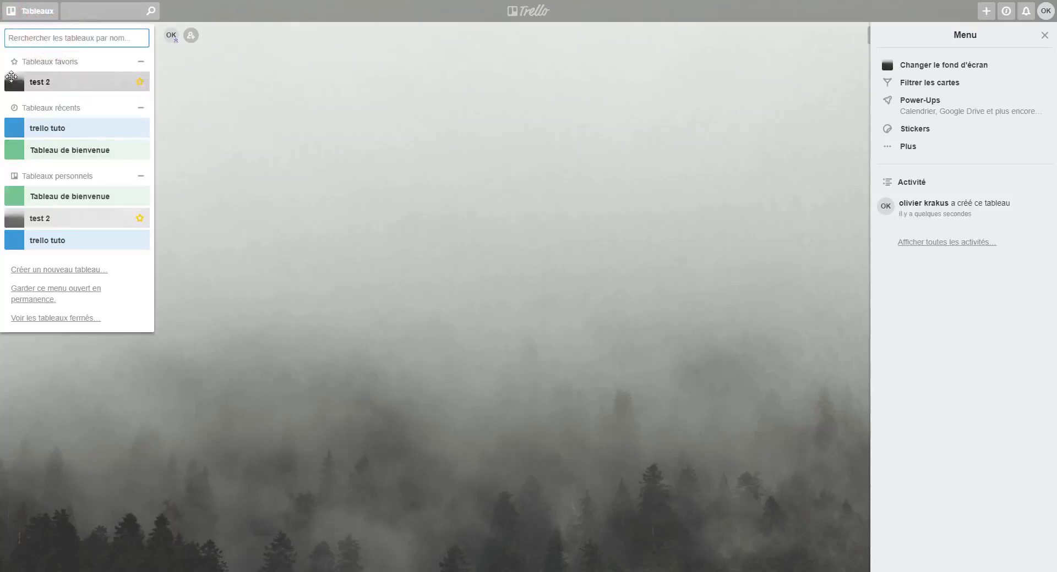
{"action": "left_click", "coordinate": [290, 121]}
Examine the team assignment and visibility options of the "test 2" board without changing them
{"action": "left_click", "coordinate": [76, 40]}
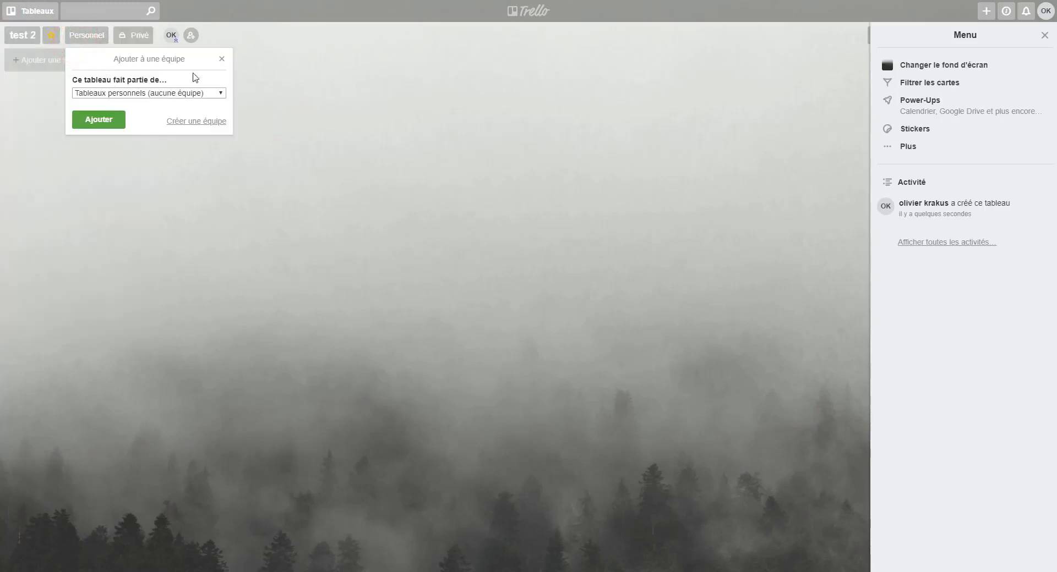
{"action": "left_click", "coordinate": [165, 92]}
{"action": "left_click", "coordinate": [106, 91]}
{"action": "left_click", "coordinate": [281, 120]}
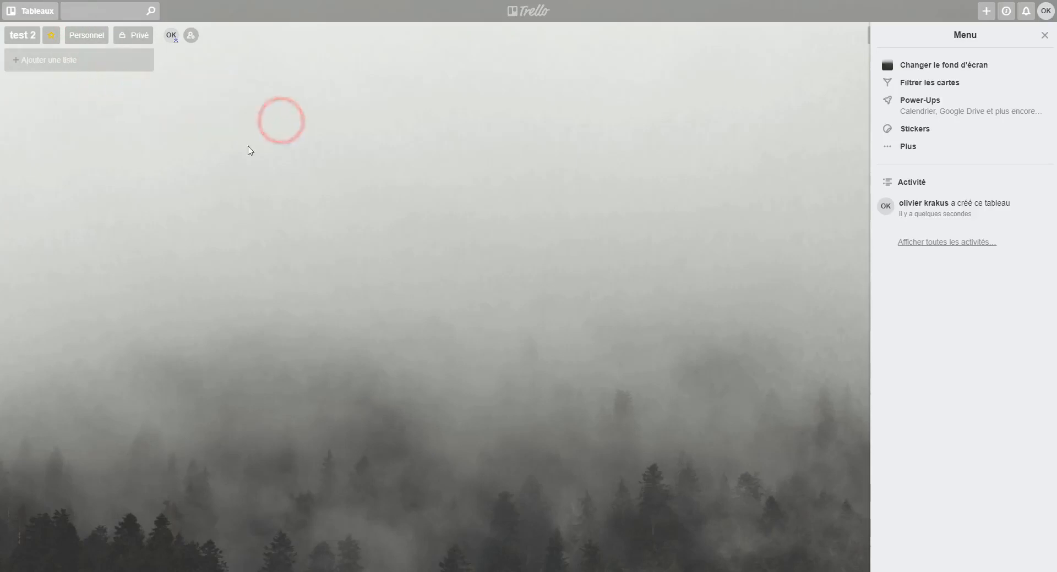
{"action": "left_click", "coordinate": [133, 35]}
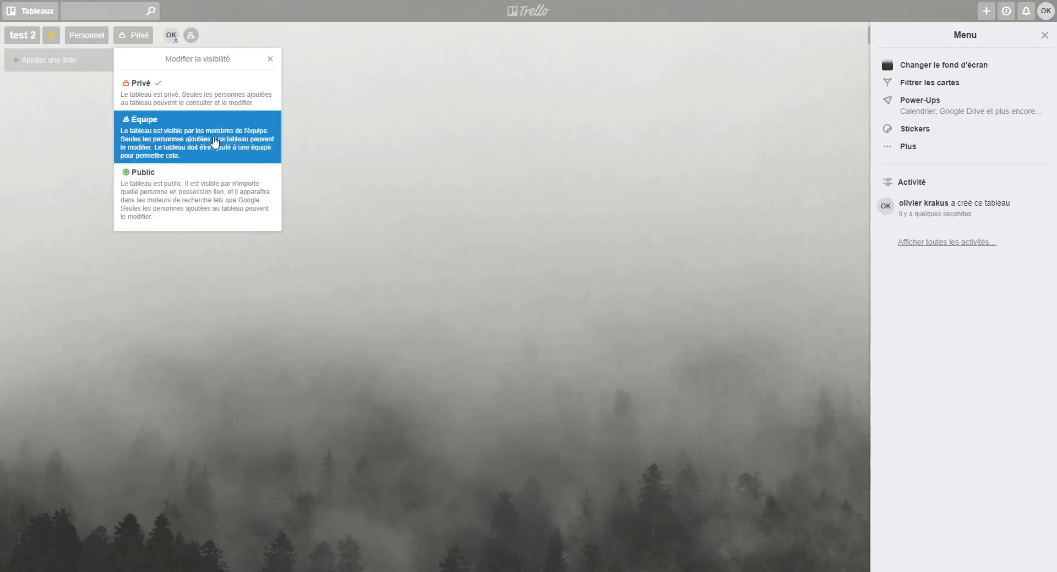
{"action": "left_click", "coordinate": [419, 167]}
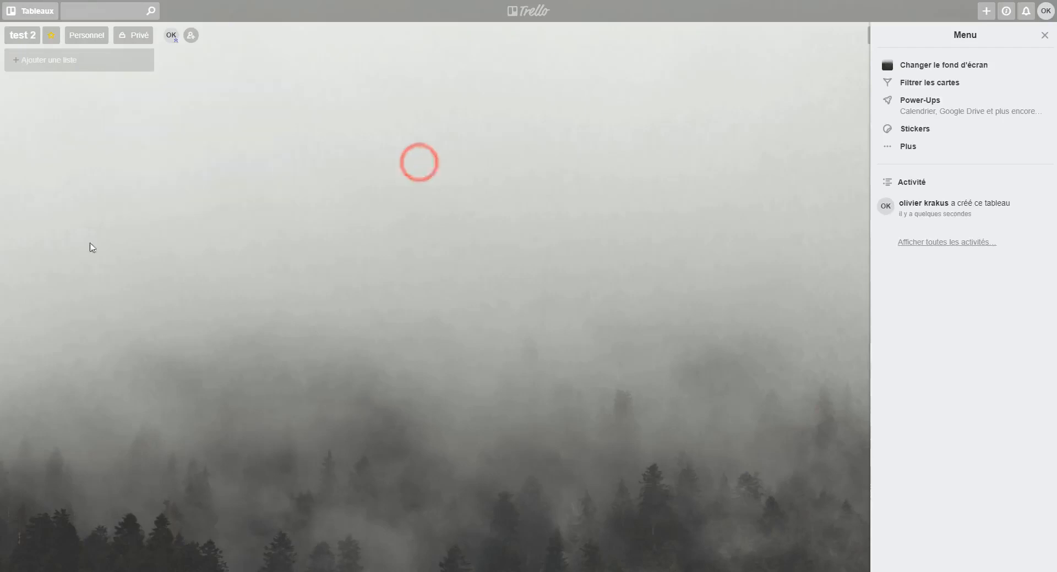
Try orange, red and pink as the background colour of the "test 2" board
{"action": "left_click", "coordinate": [1044, 36]}
{"action": "left_click", "coordinate": [1023, 34]}
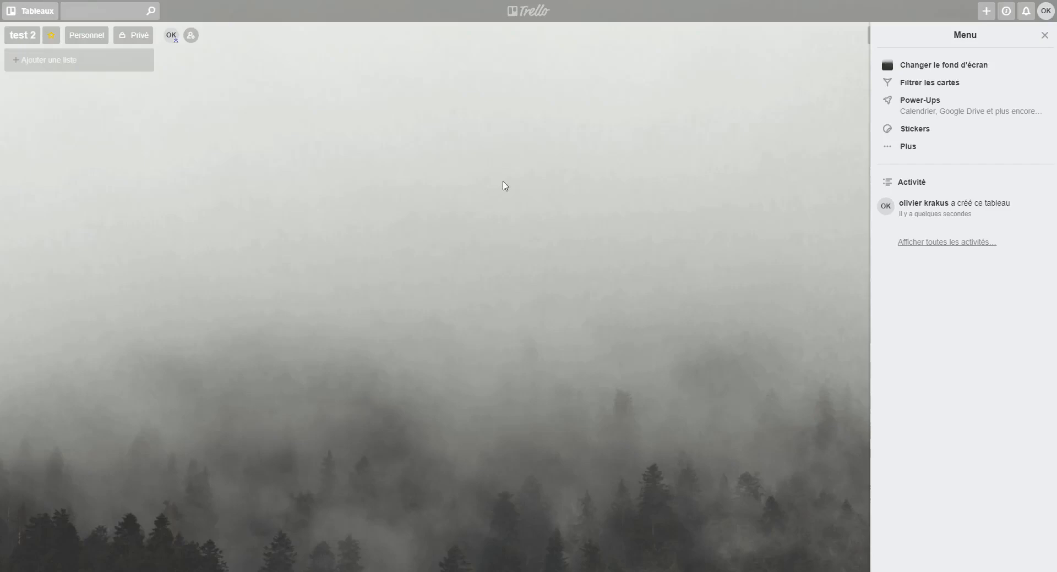
{"action": "left_click", "coordinate": [956, 65]}
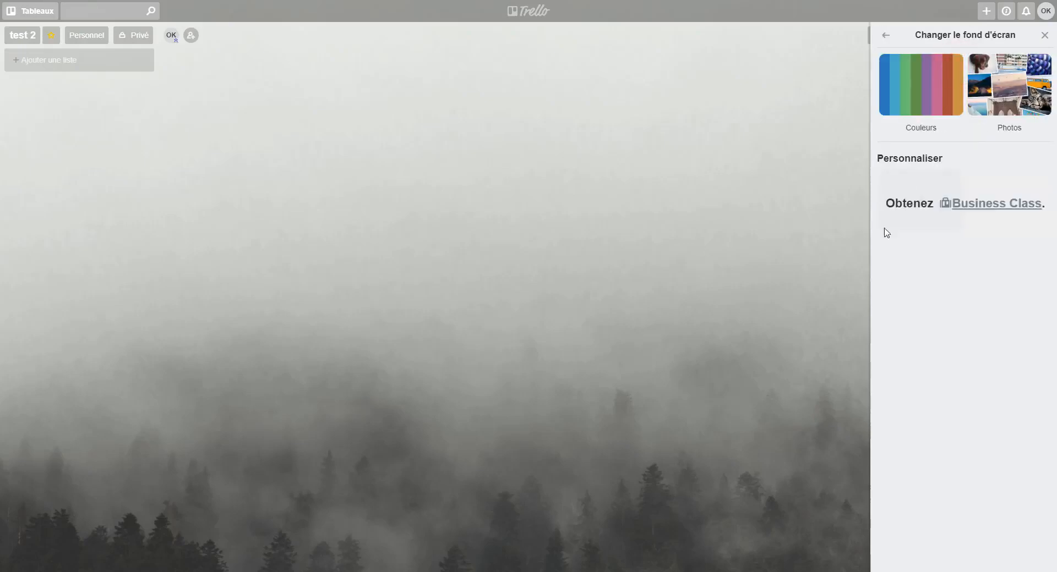
{"action": "left_click", "coordinate": [920, 104]}
{"action": "left_click", "coordinate": [988, 76]}
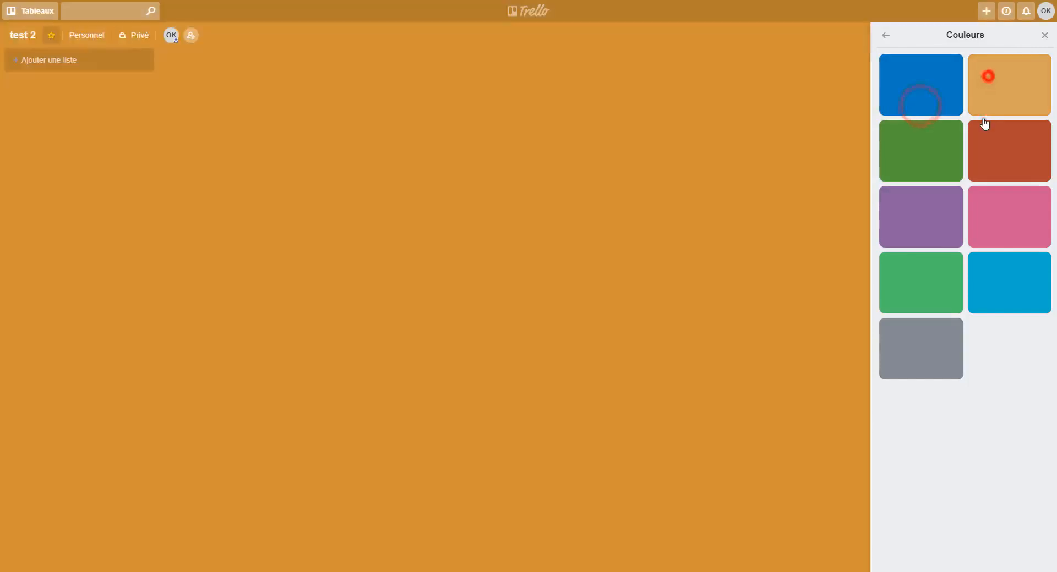
{"action": "left_click", "coordinate": [1005, 175]}
{"action": "left_click", "coordinate": [1007, 237]}
Apply the forest road photo as the board background and view a photographer's Unsplash profile page
{"action": "left_click", "coordinate": [885, 35]}
{"action": "left_click", "coordinate": [1011, 87]}
{"action": "left_click", "coordinate": [905, 107]}
{"action": "left_click", "coordinate": [913, 201]}
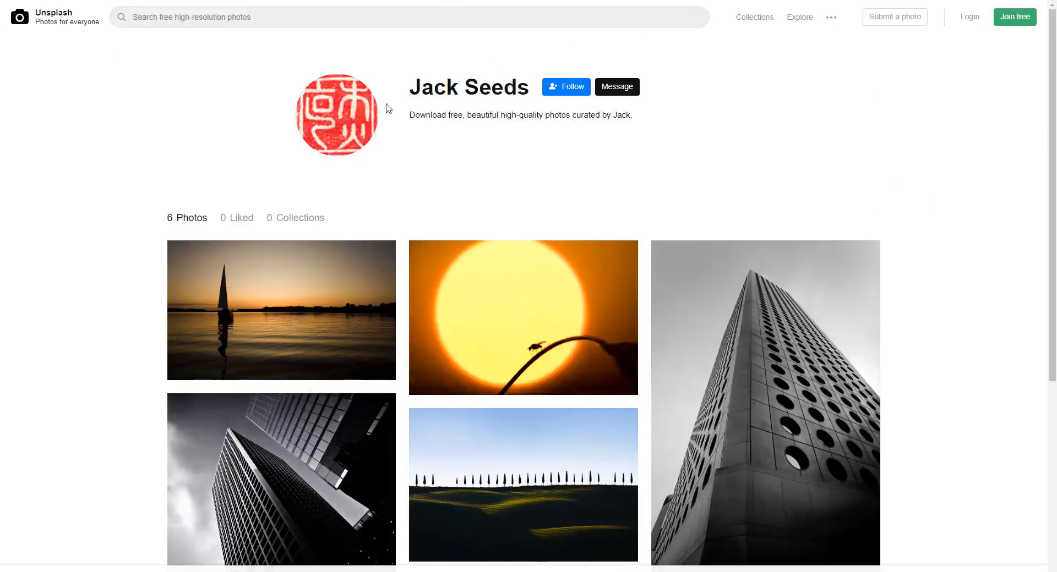
{"action": "key", "text": "ctrl+w"}
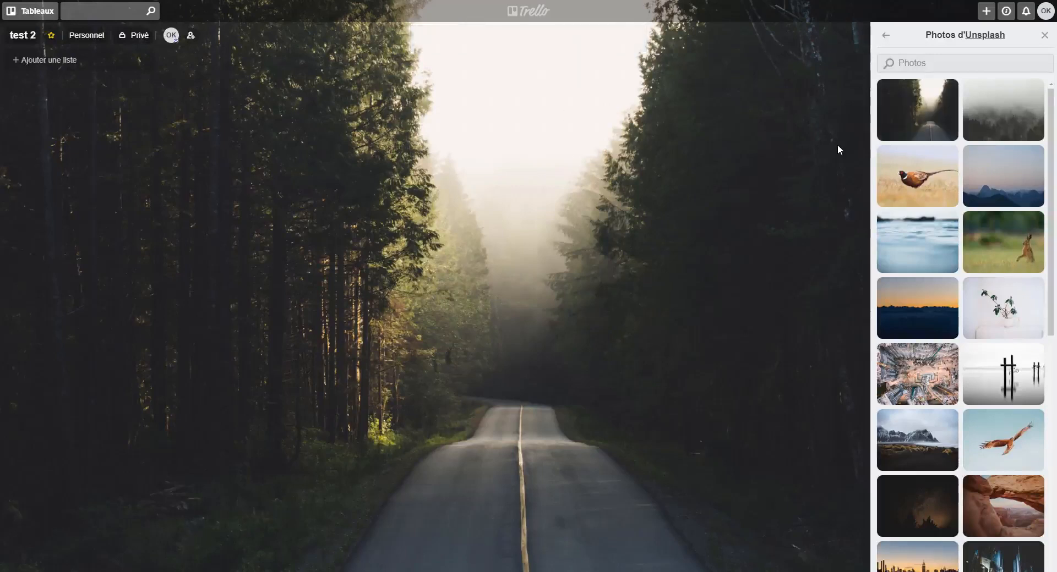
Search the Unsplash background photos for "chat" and "chaton"
{"action": "left_click", "coordinate": [901, 69]}
{"action": "type", "text": "chat"}
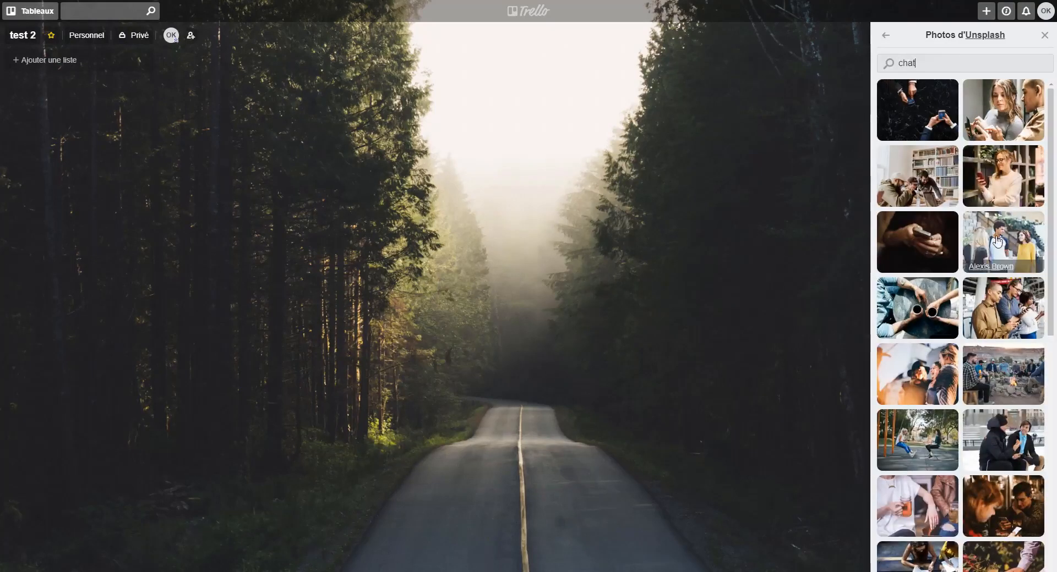
{"action": "type", "text": "on"}
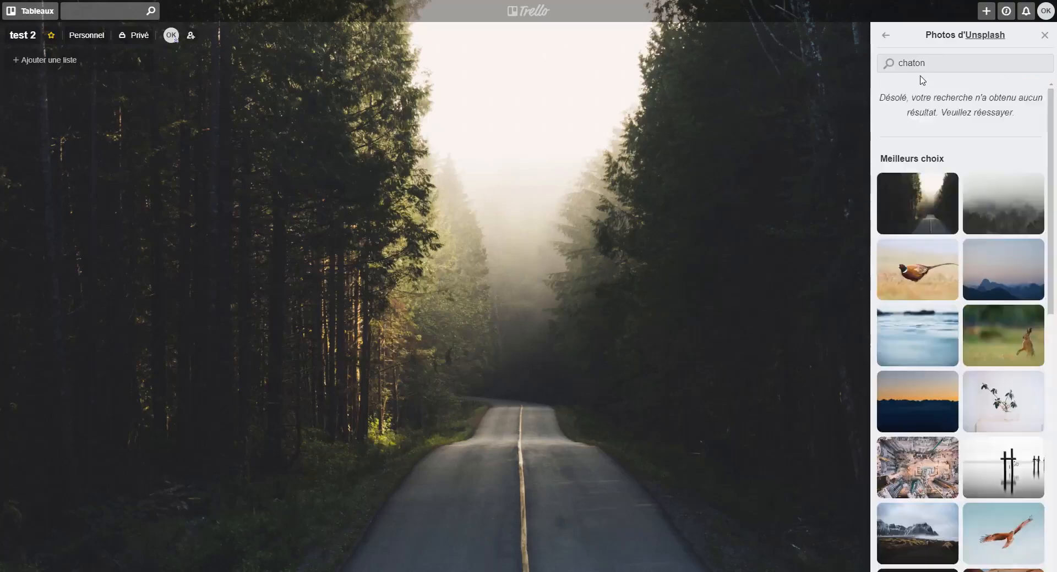
{"action": "scroll", "coordinate": [998, 279], "scroll_direction": "down", "scroll_amount": 2}
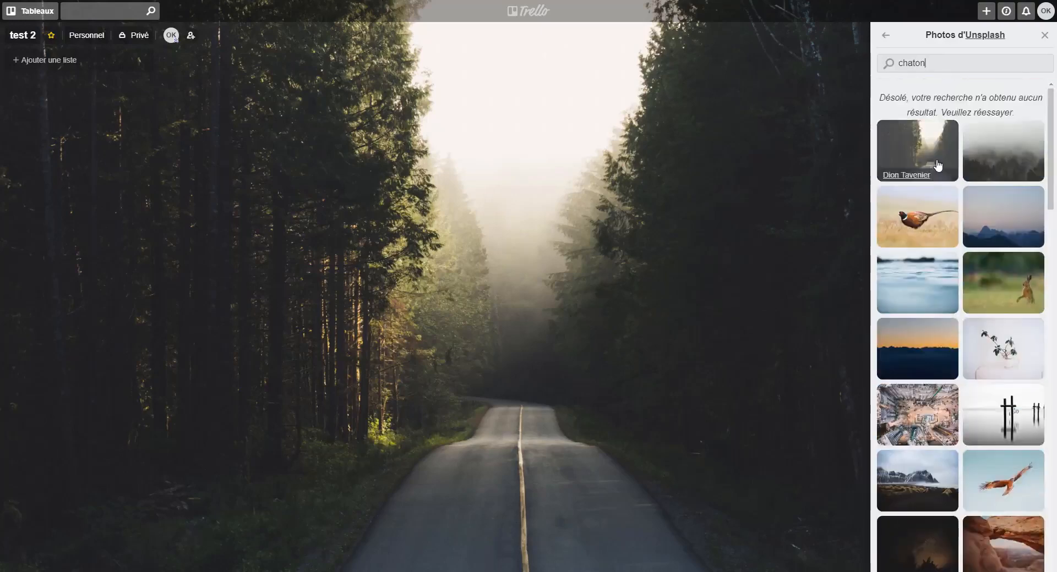
Search the background photos for "cat" and set the grey cat standing on a wooden floor as the background
{"action": "key", "text": "ctrl+a"}
{"action": "type", "text": "cat"}
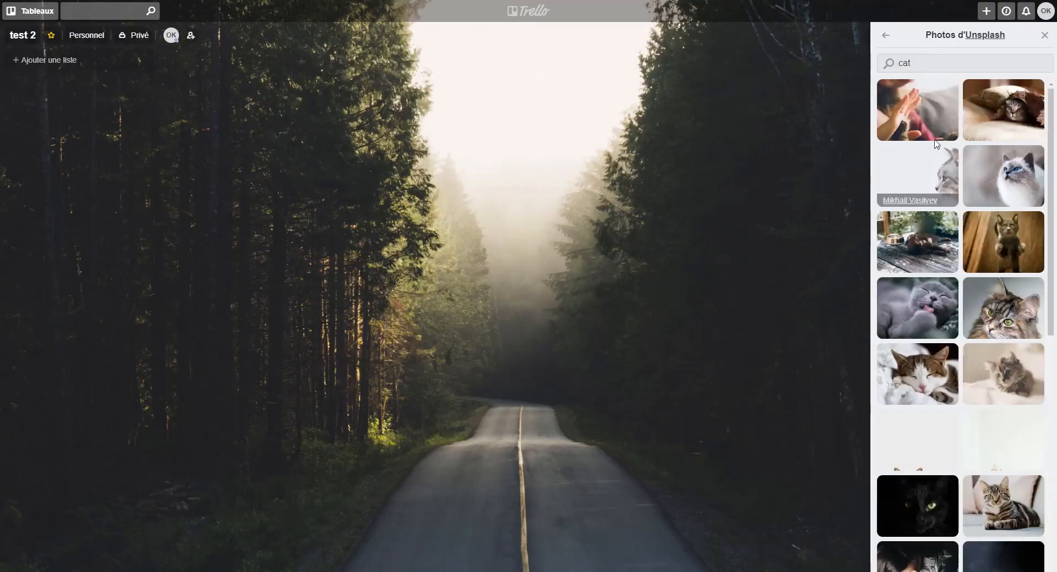
{"action": "left_click", "coordinate": [991, 232]}
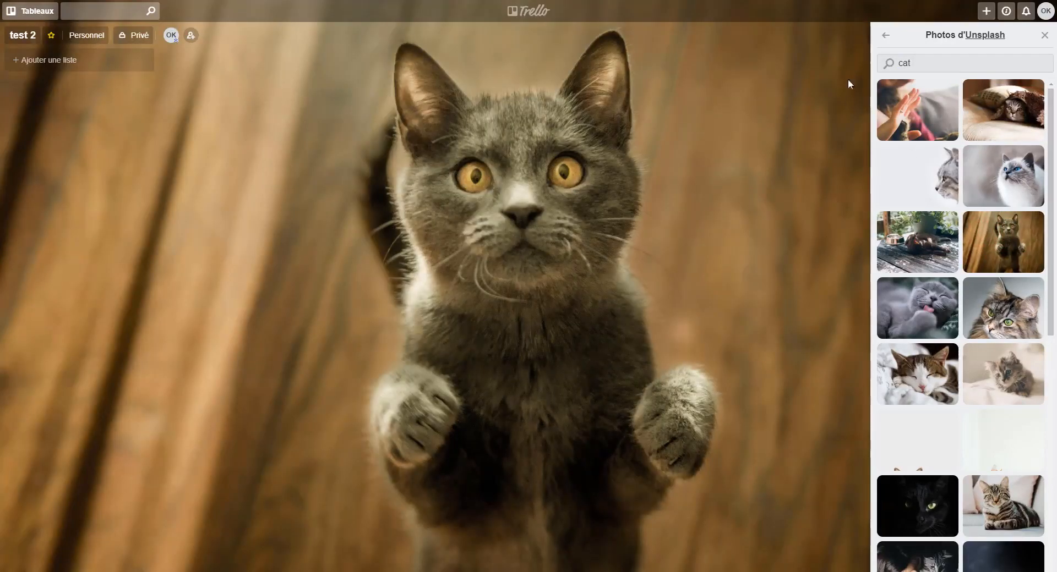
Return to the main board options and view the card filtering options
{"action": "left_click", "coordinate": [886, 36]}
{"action": "left_click", "coordinate": [886, 36]}
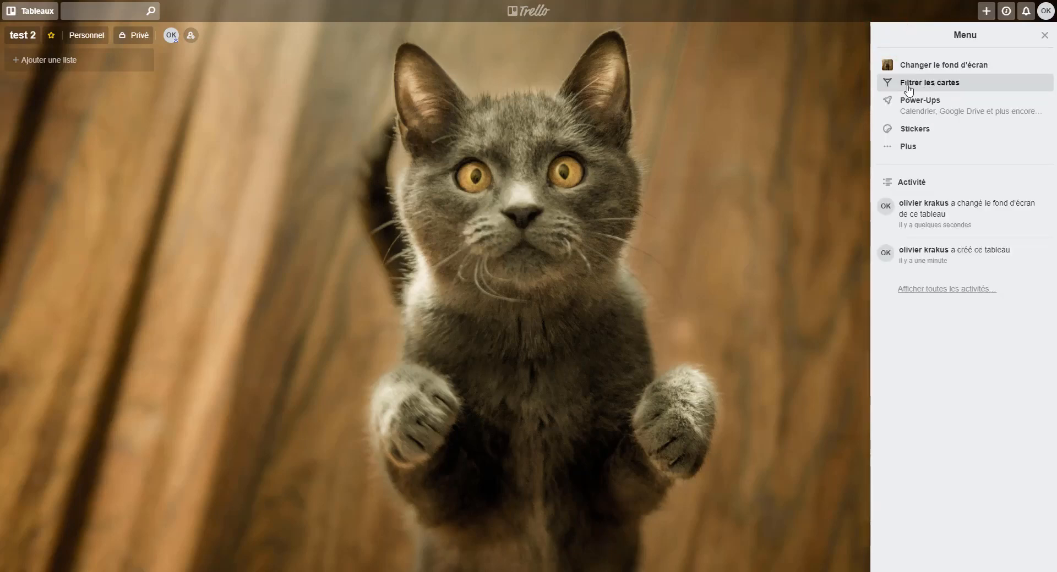
{"action": "left_click", "coordinate": [908, 87]}
{"action": "left_click", "coordinate": [882, 33]}
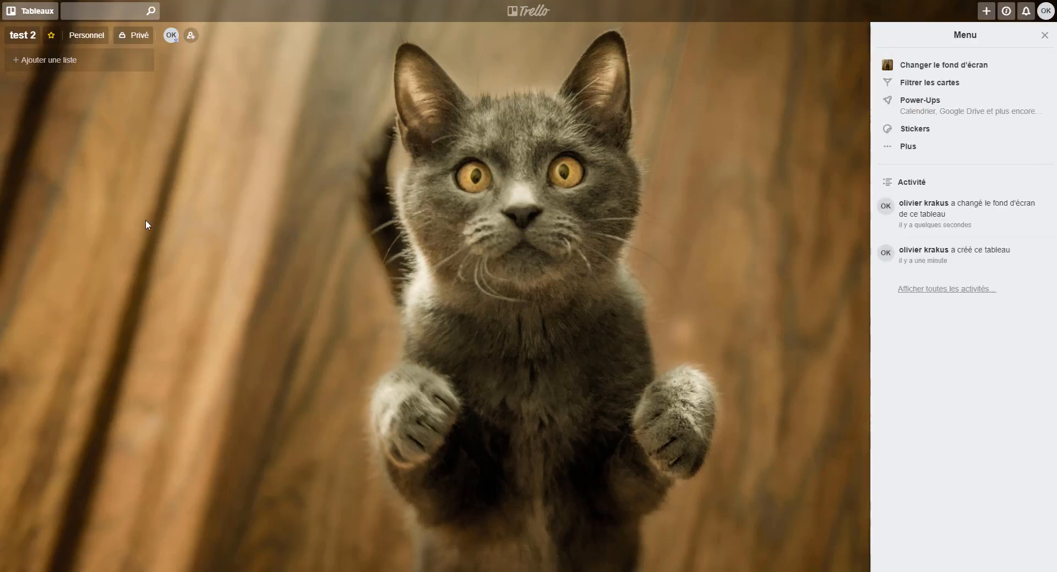
Switch to the "trello tuto" board
{"action": "left_click", "coordinate": [25, 11]}
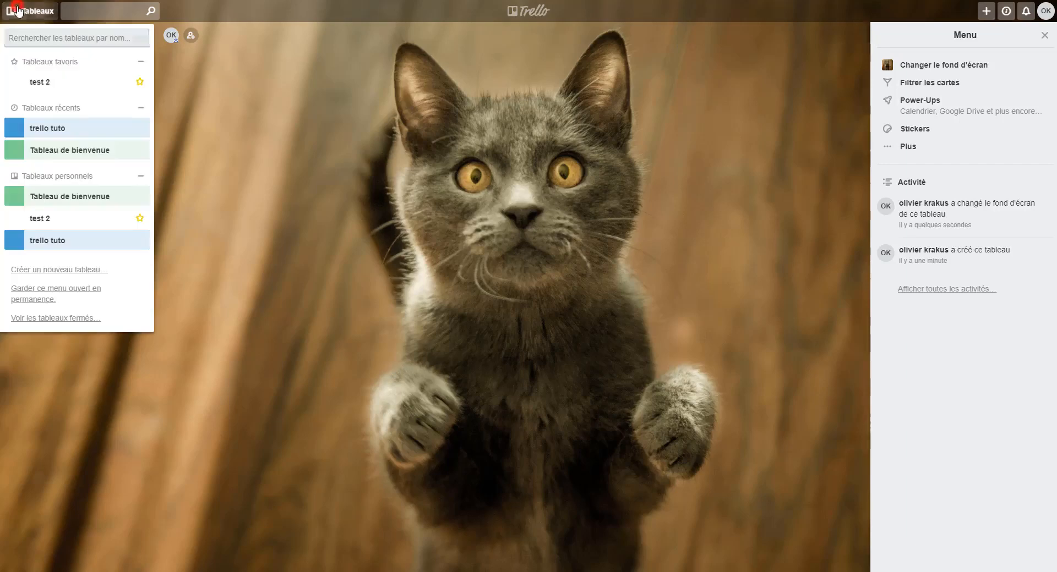
{"action": "left_click", "coordinate": [48, 132]}
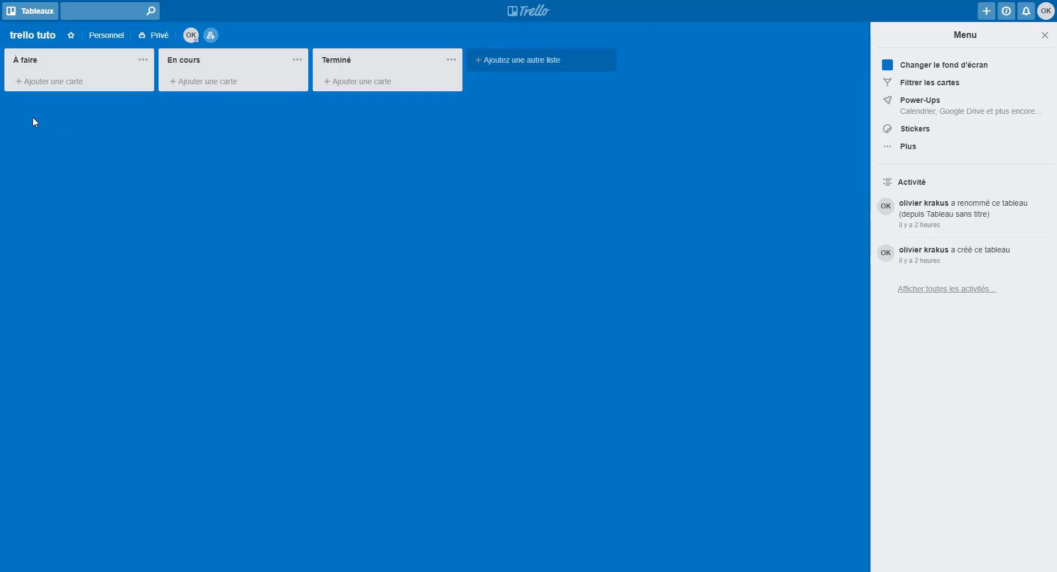
{"action": "key", "text": "F11"}
{"action": "left_click_drag", "start_coordinate": [418, 78], "coordinate": [476, 74]}
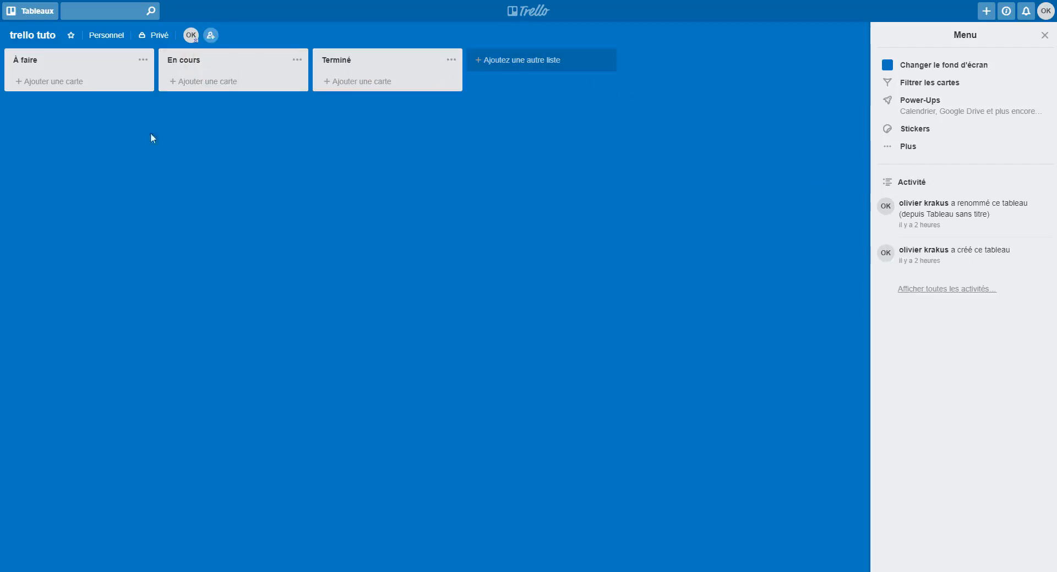
Add a card titled "qdgae" to the "En cours" list and move it to the "Terminé" list
{"action": "left_click_drag", "start_coordinate": [239, 57], "coordinate": [208, 90]}
{"action": "left_click", "coordinate": [235, 82]}
{"action": "type", "text": "qdgae"}
{"action": "left_click", "coordinate": [203, 122]}
{"action": "left_click_drag", "start_coordinate": [215, 78], "coordinate": [363, 90]}
{"action": "left_click", "coordinate": [205, 95]}
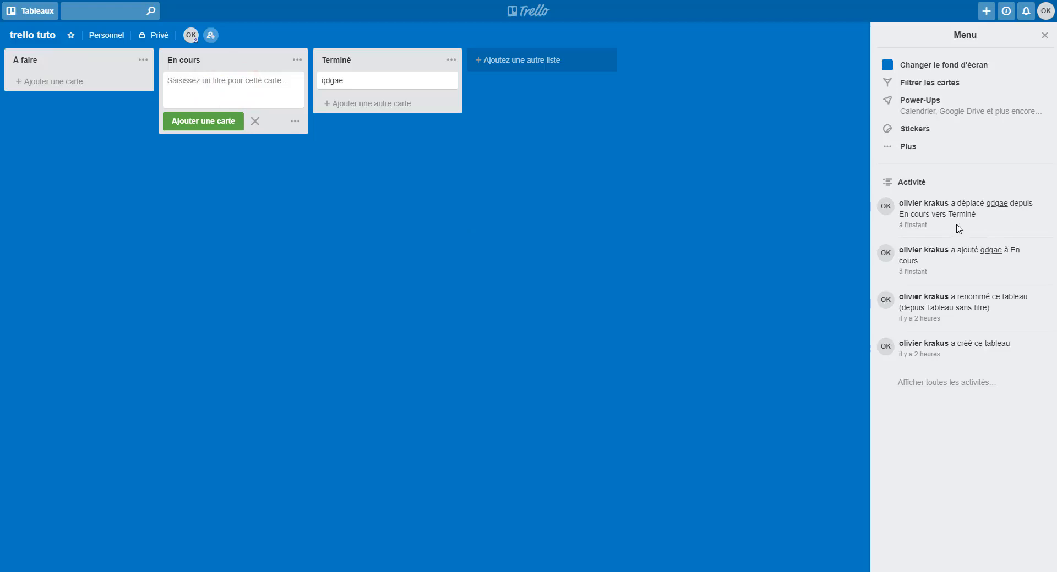
Archive the "qdgae" card in the "Terminé" list and dismiss the empty card entry in "En cours"
{"action": "left_click", "coordinate": [440, 81]}
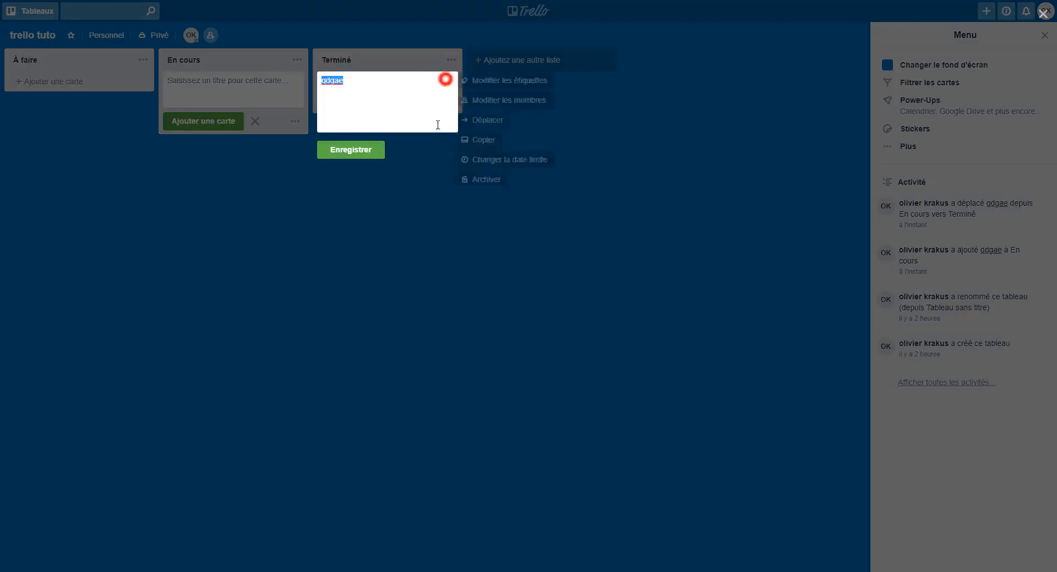
{"action": "left_click", "coordinate": [465, 177]}
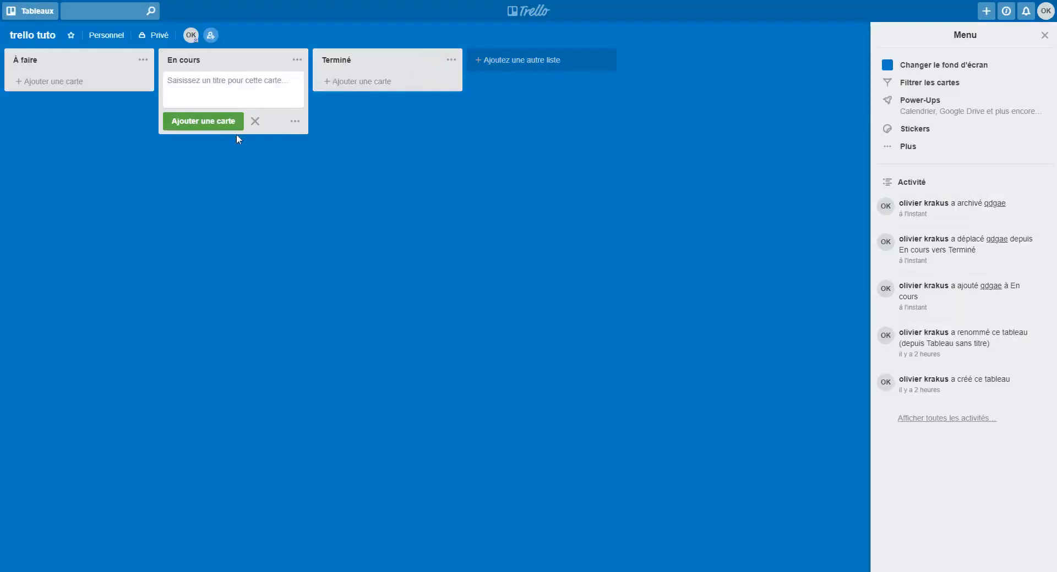
{"action": "left_click", "coordinate": [255, 121]}
{"action": "left_click", "coordinate": [364, 170]}
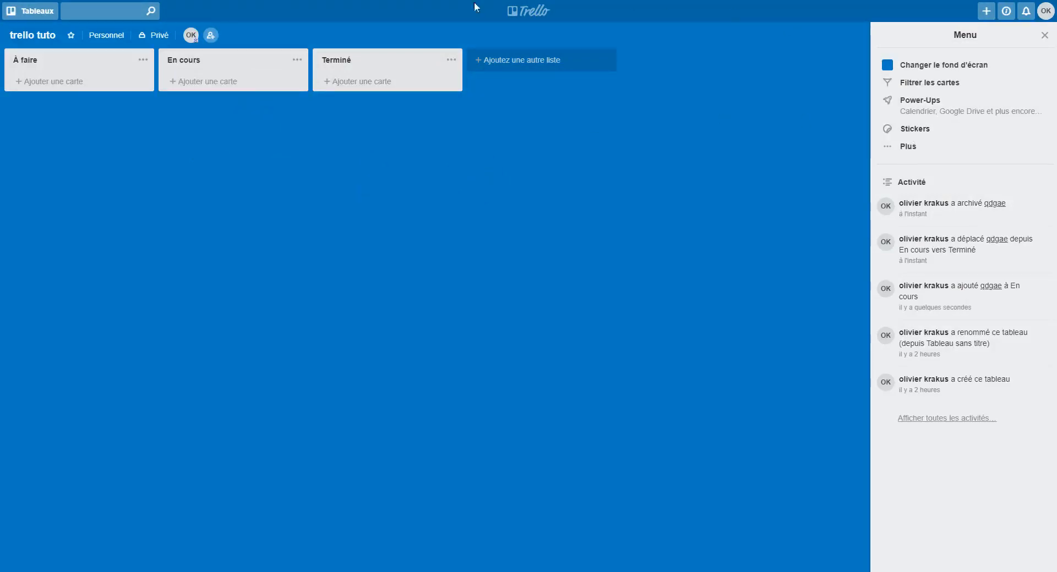